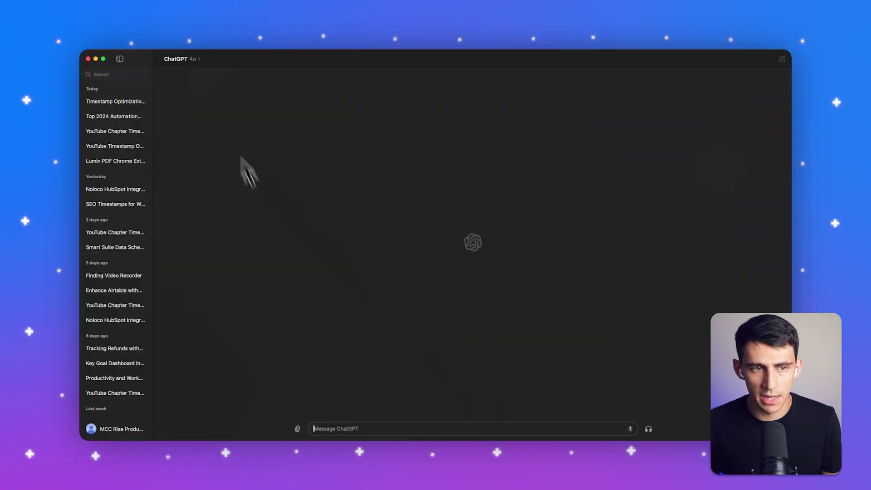
Keep GPT-4o as the model and ask for the top 5 ways to structure a day.
left_click(190, 60)
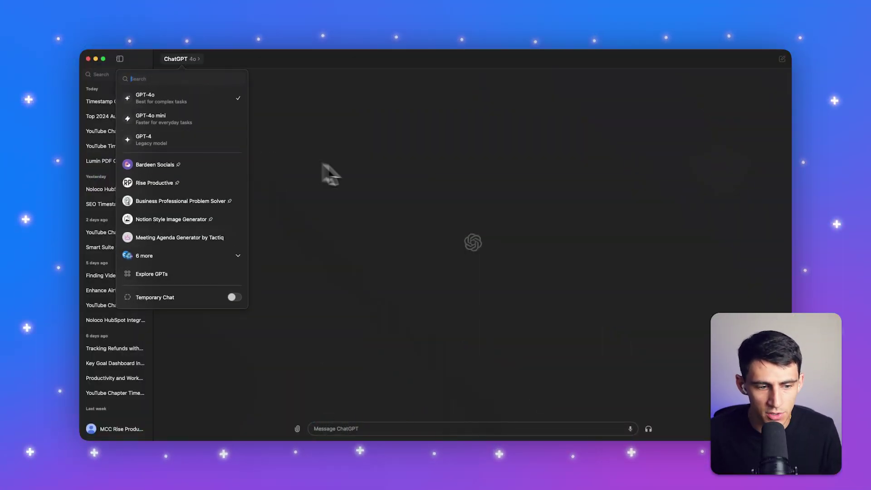
left_click(344, 184)
type("What are the top ways to structure my day based on search resu")
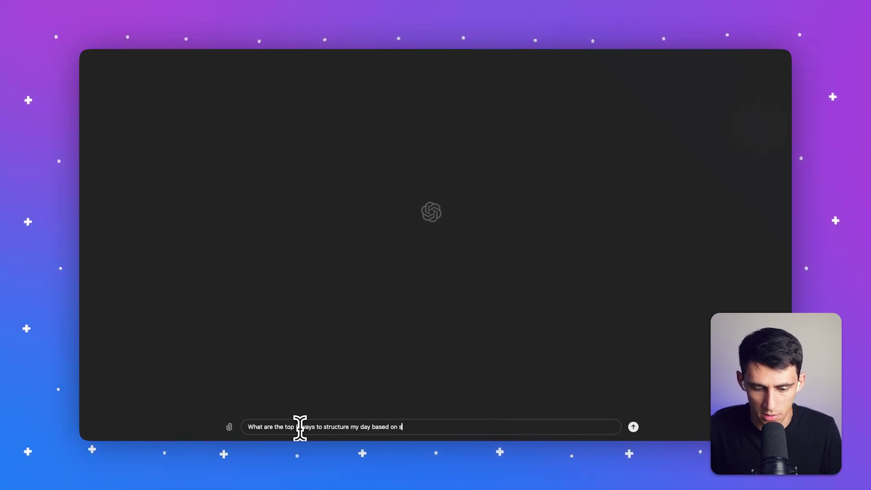
type("lts?")
key("Return")
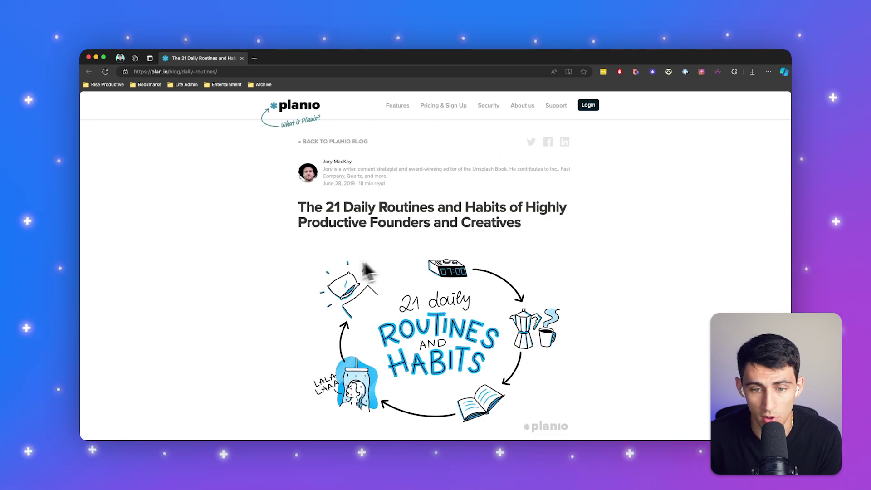
scroll(412, 249, "down", 8)
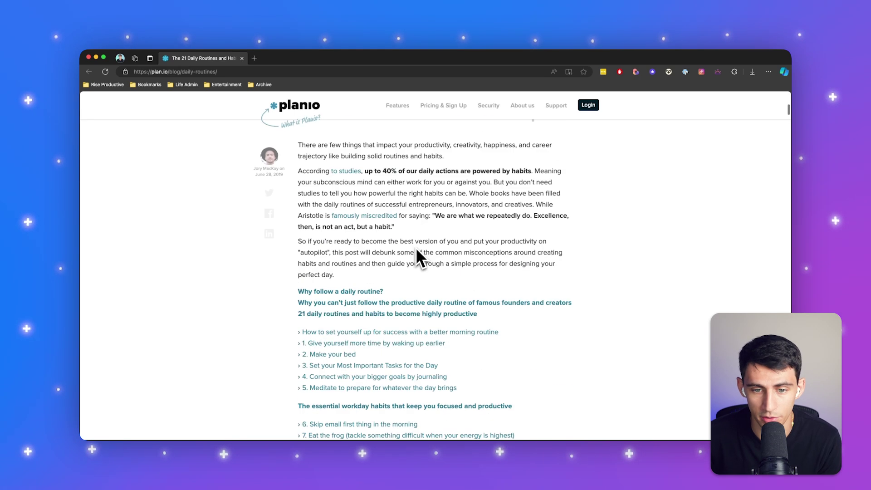
scroll(389, 254, "down", 8)
scroll(389, 263, "down", 8)
scroll(403, 276, "down", 2)
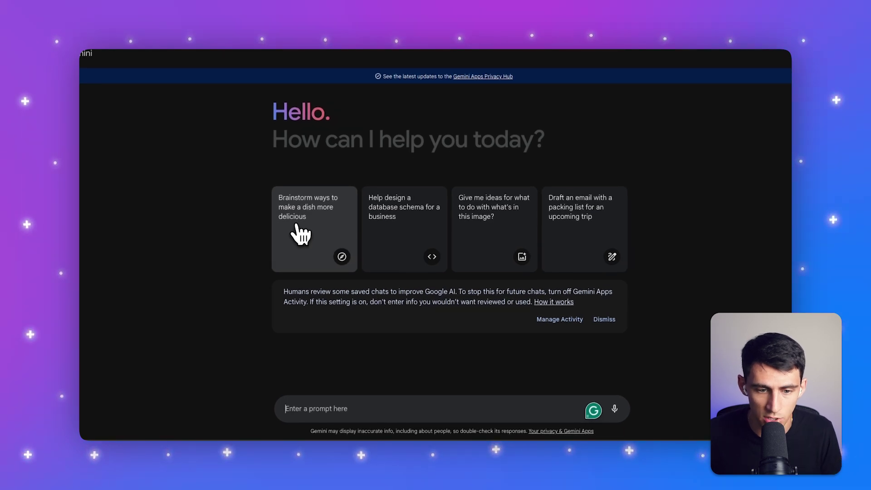
Ask Gemini the instant-noodle question from the dish suggestion and double-check its reply with Google.
left_click(301, 234)
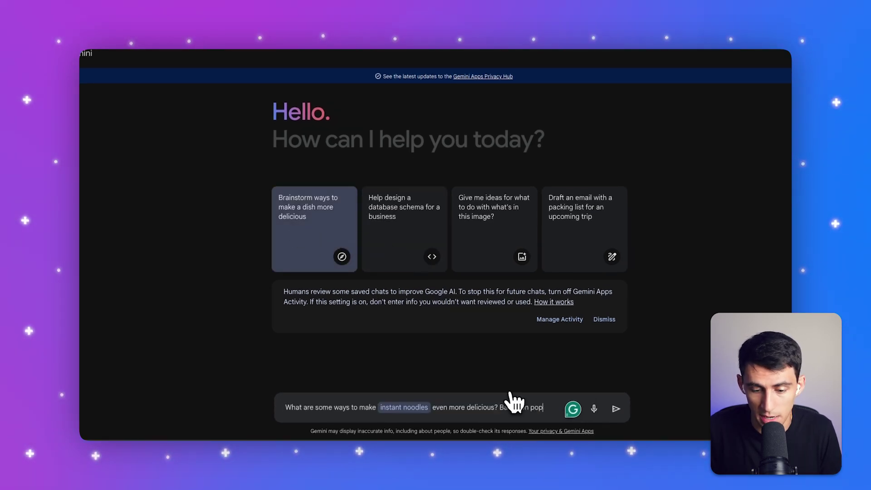
type("ular recipes")
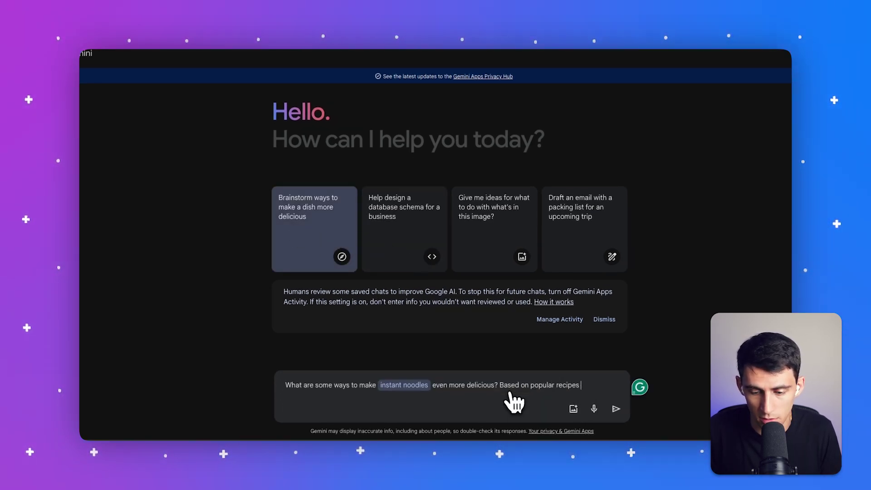
type(" on the internet,blogs")
key("Return")
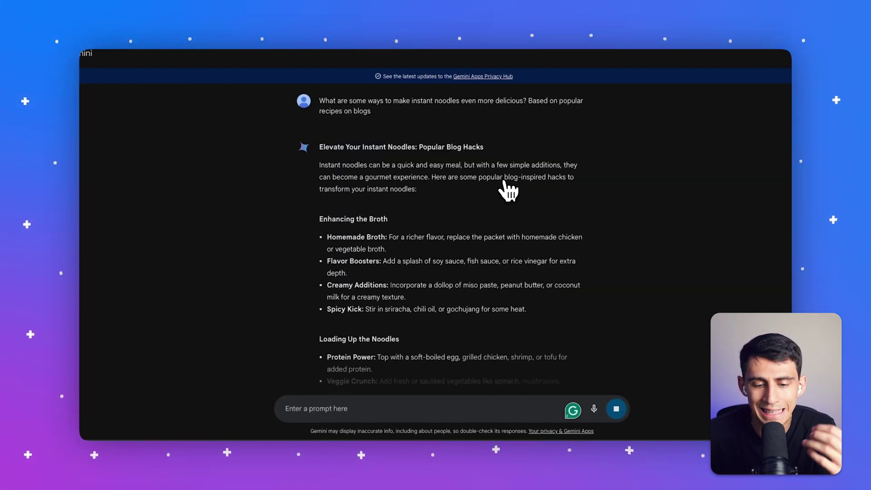
scroll(511, 197, "down", 3)
scroll(503, 205, "down", 2)
scroll(501, 218, "down", 2)
scroll(502, 222, "down", 1)
scroll(544, 239, "up", 6)
scroll(545, 238, "down", 2)
scroll(543, 240, "up", 1)
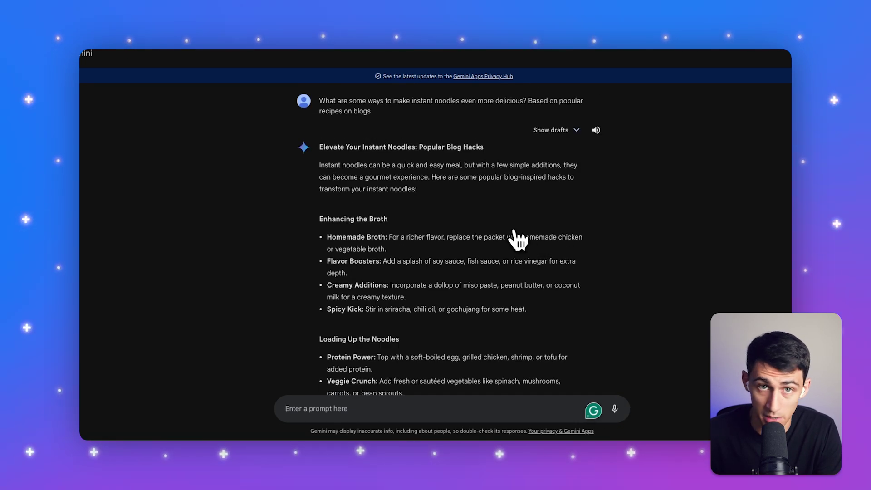
scroll(518, 238, "down", 1)
scroll(520, 235, "down", 1)
scroll(558, 232, "down", 1)
scroll(565, 232, "up", 1)
left_click(567, 109)
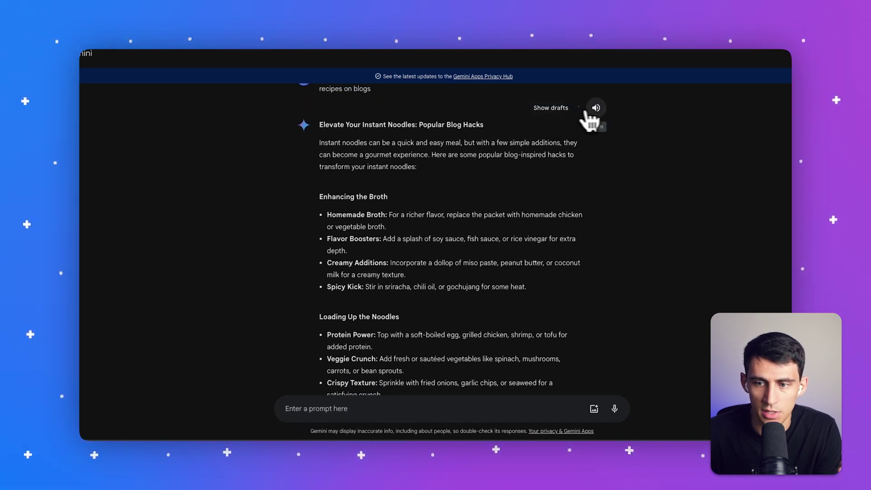
scroll(530, 167, "down", 5)
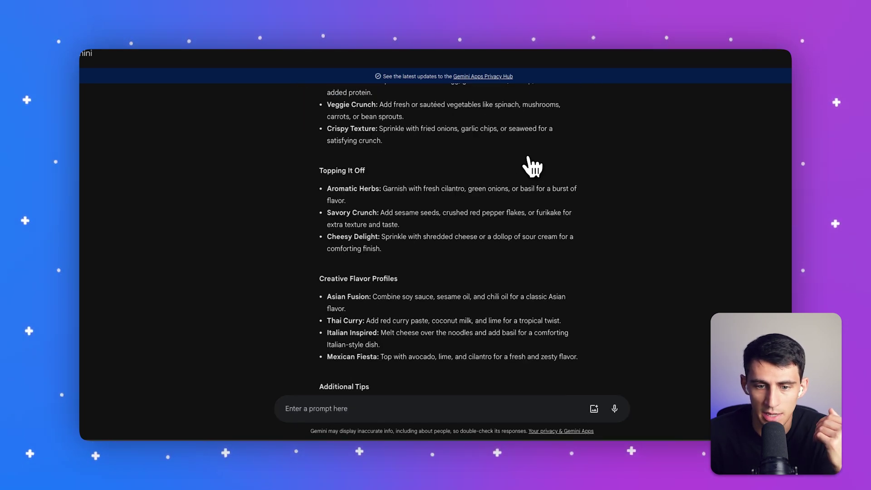
scroll(530, 167, "down", 3)
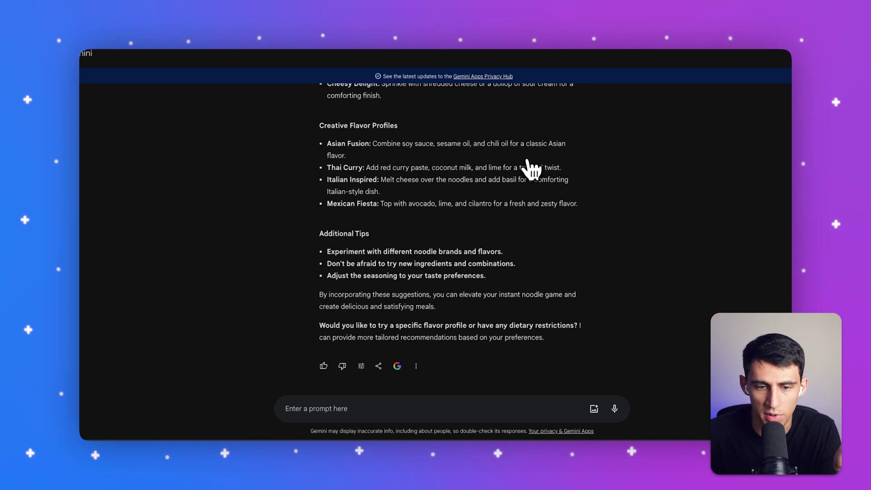
left_click(398, 366)
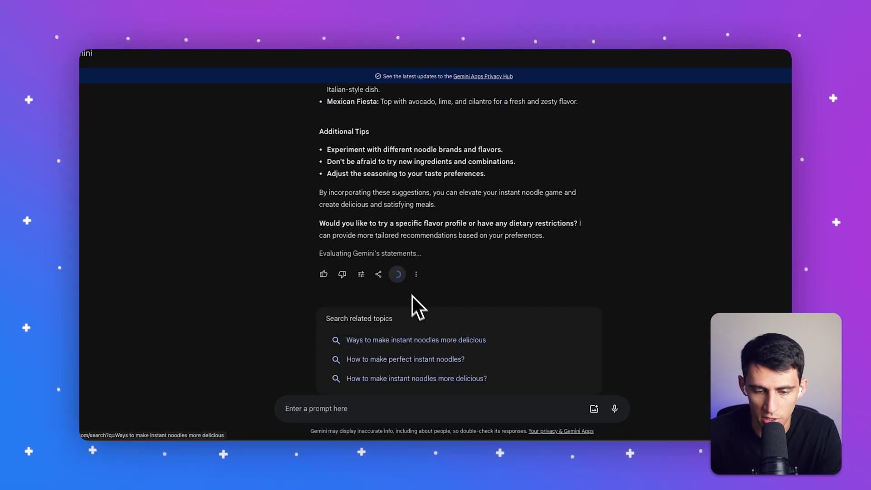
Search the related topic on making noodles tastier, close that tab, and dismiss the results popup.
left_click(406, 340)
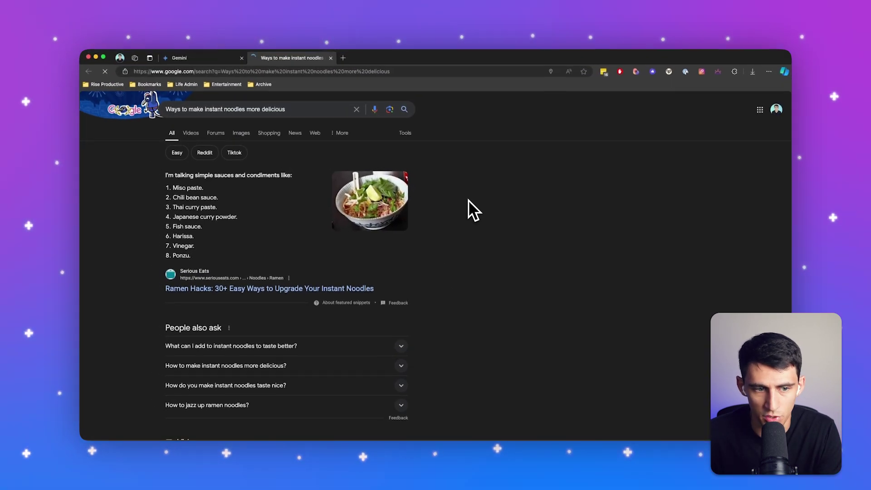
key("super+w")
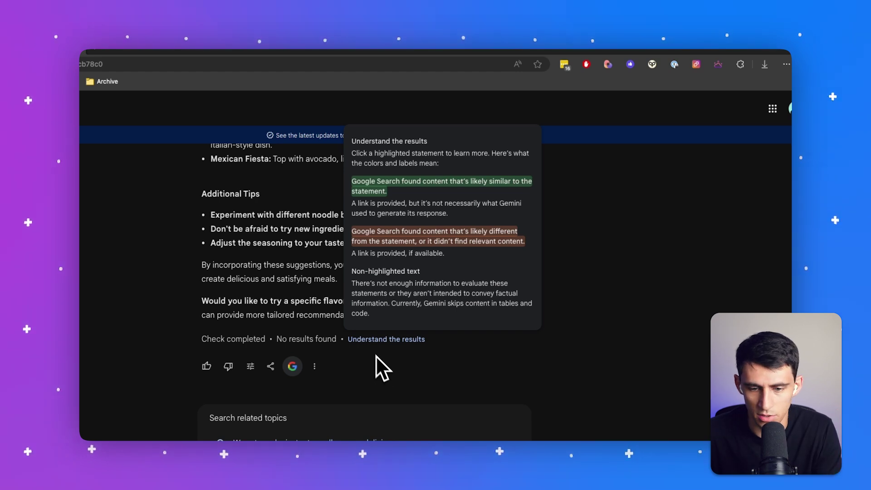
left_click(378, 344)
scroll(376, 348, "up", 3)
scroll(383, 344, "up", 5)
scroll(383, 344, "up", 5)
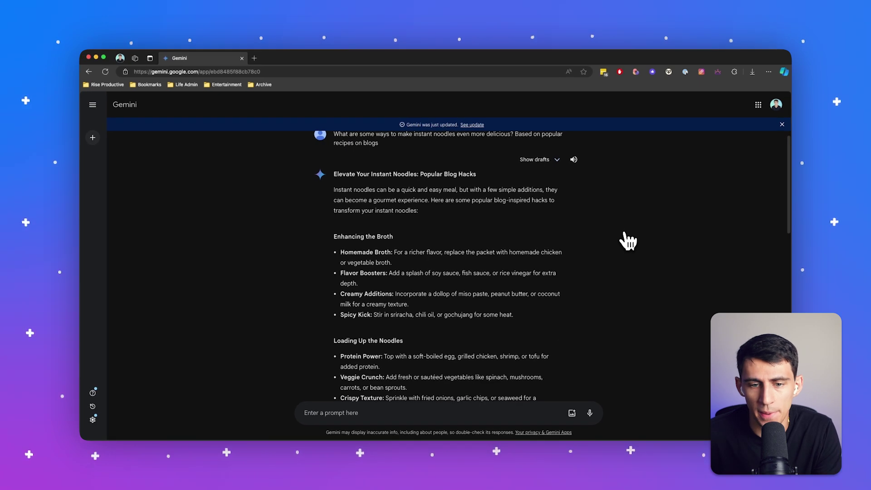
scroll(628, 240, "down", 5)
scroll(628, 240, "down", 5)
scroll(628, 240, "down", 3)
scroll(567, 301, "down", 4)
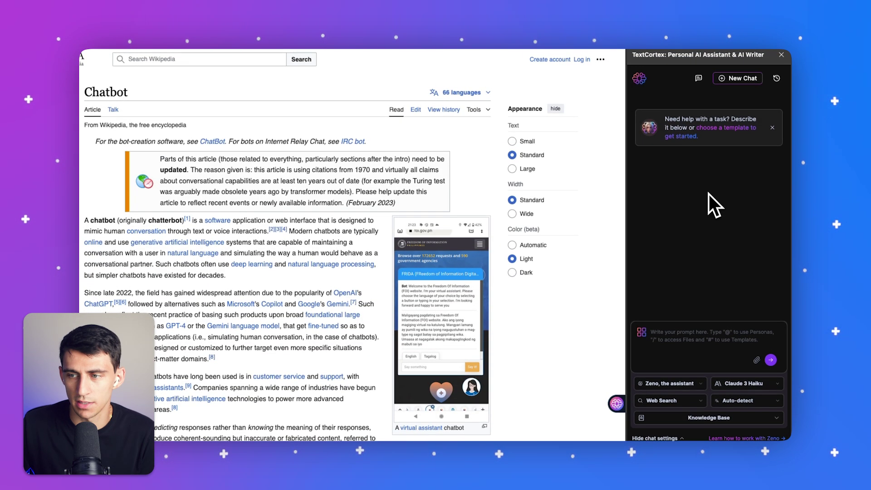
Switch ZenoChat's Web Search source dropdown to Internet in the side panel.
left_click(694, 337)
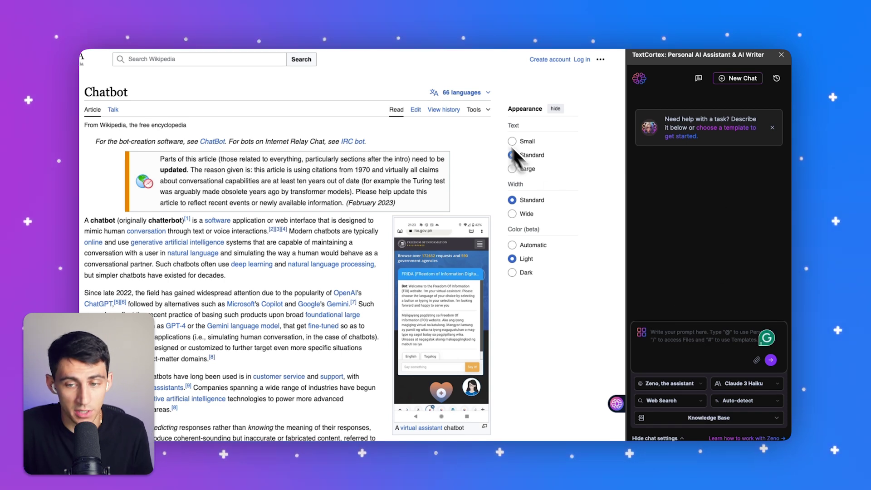
left_click(671, 401)
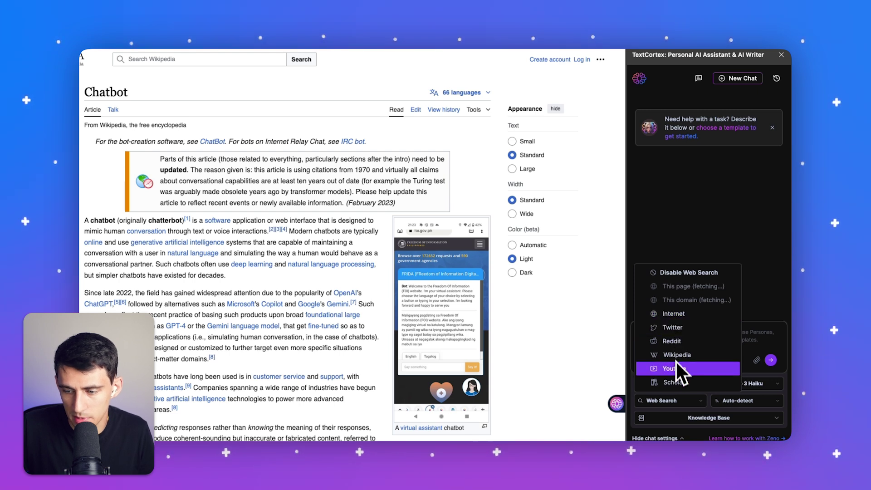
left_click(681, 318)
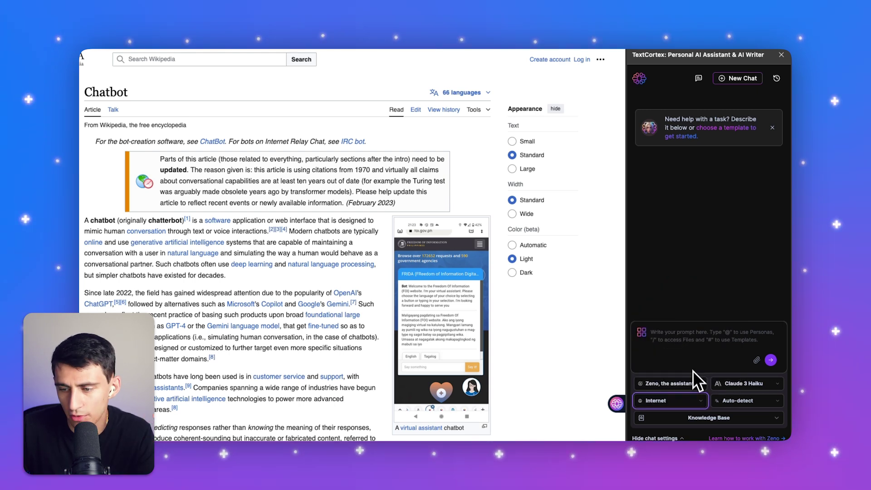
Ask ZenoChat how to build a Google-search chatbot, then go to the TextCortex dashboard.
left_click(692, 340)
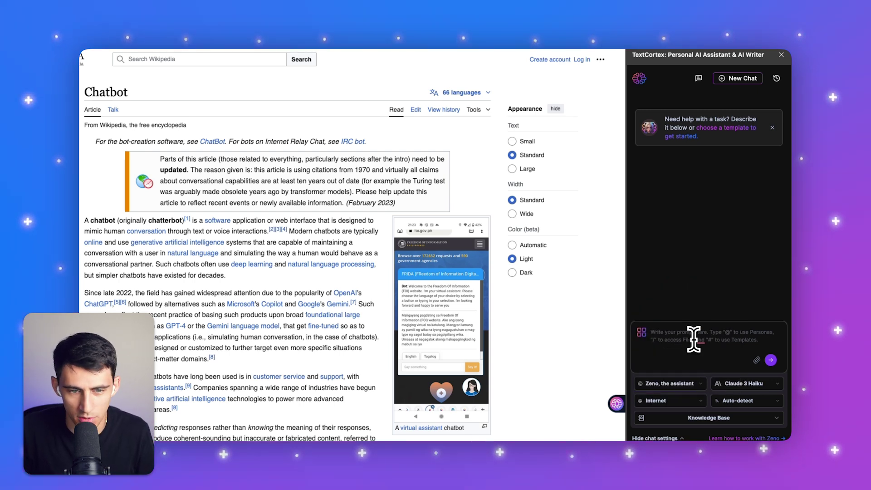
type("What is a chatbot")
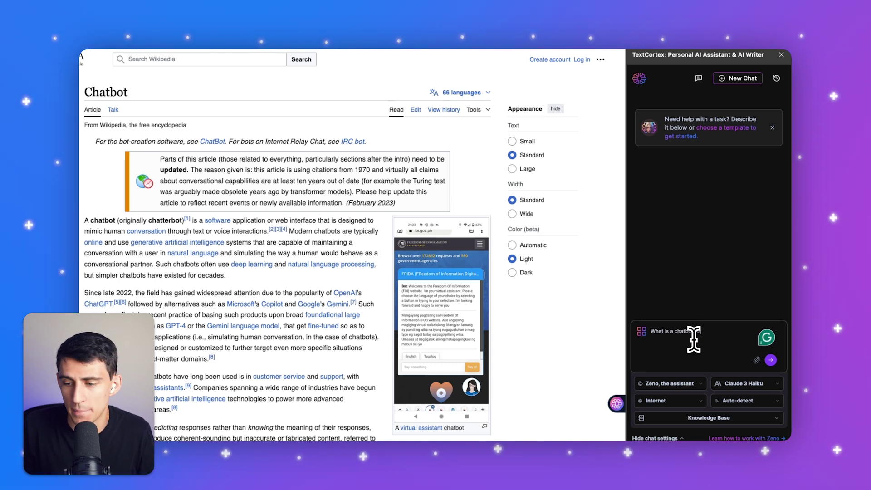
type("ch results?")
key("Return")
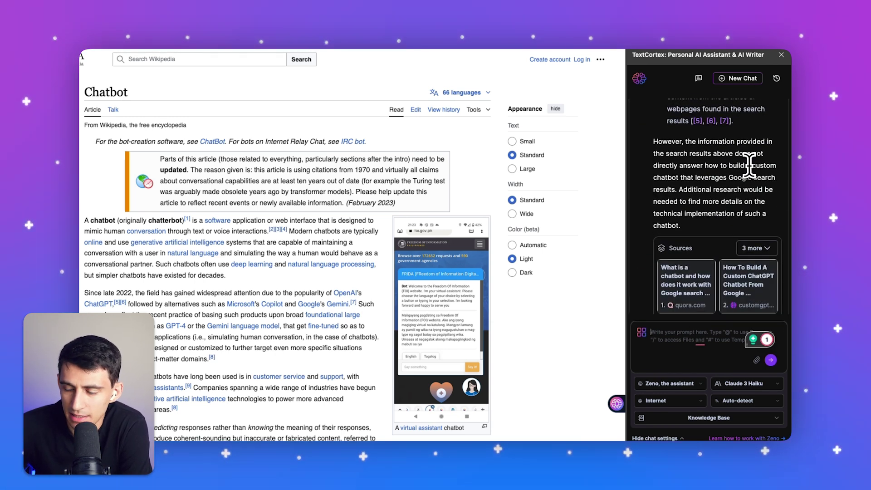
scroll(741, 184, "down", 2)
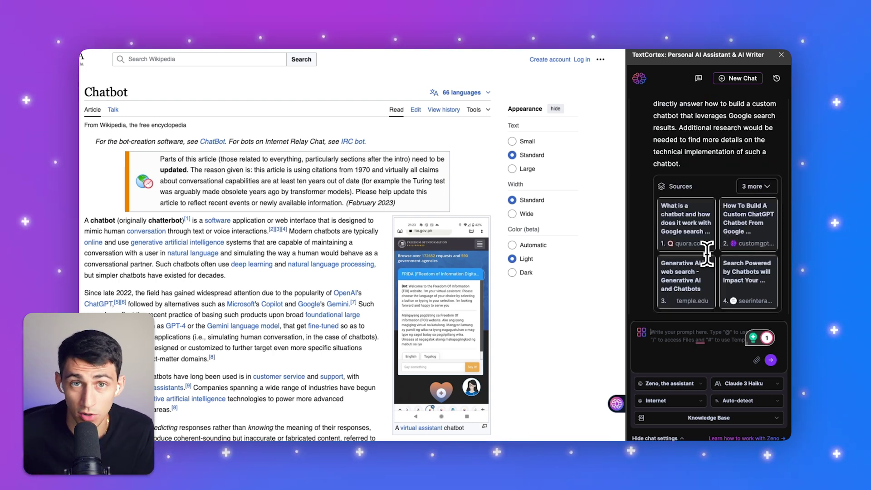
left_click(266, 53)
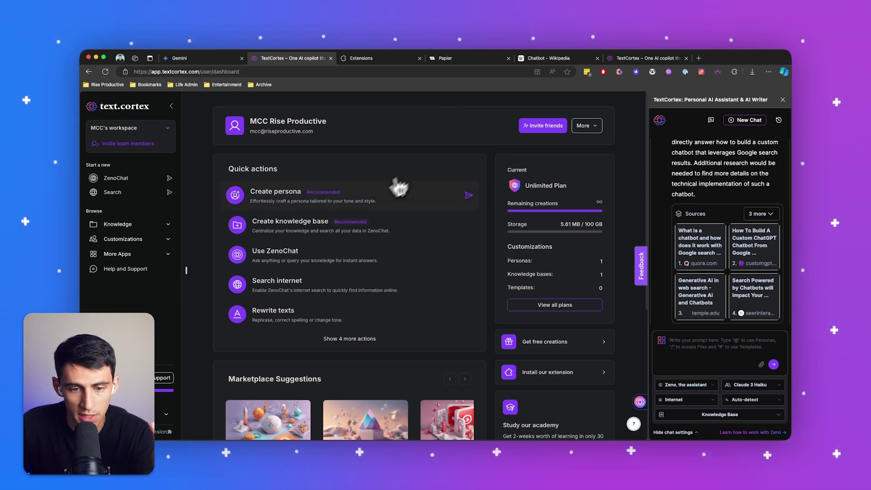
Open the Personal SAAS Product Knowledge base from the Knowledge page and review its three files.
left_click(372, 233)
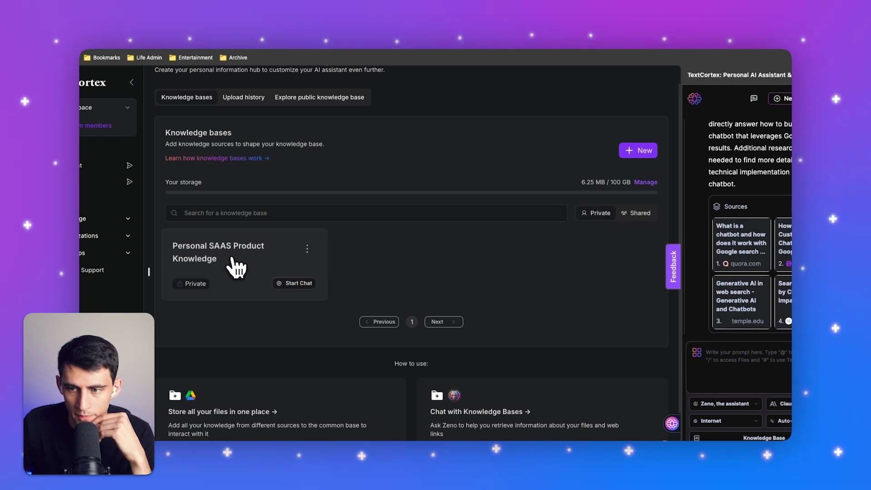
left_click(230, 264)
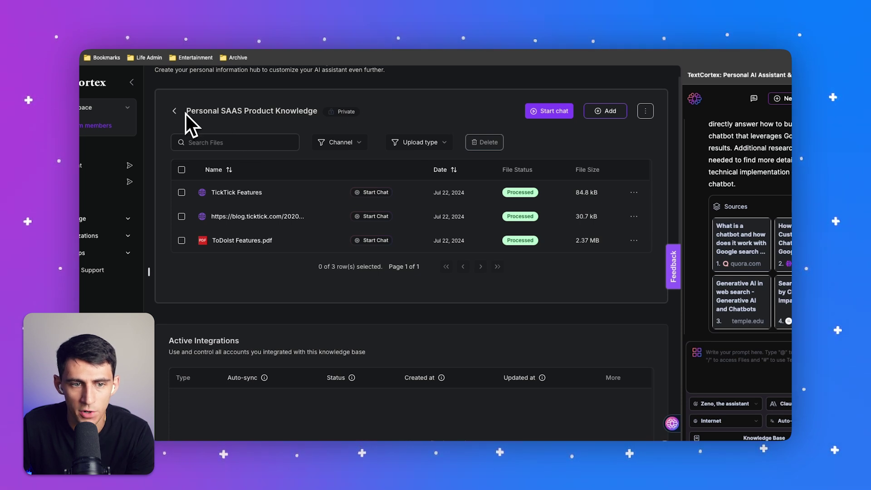
left_click_drag(186, 114, 320, 114)
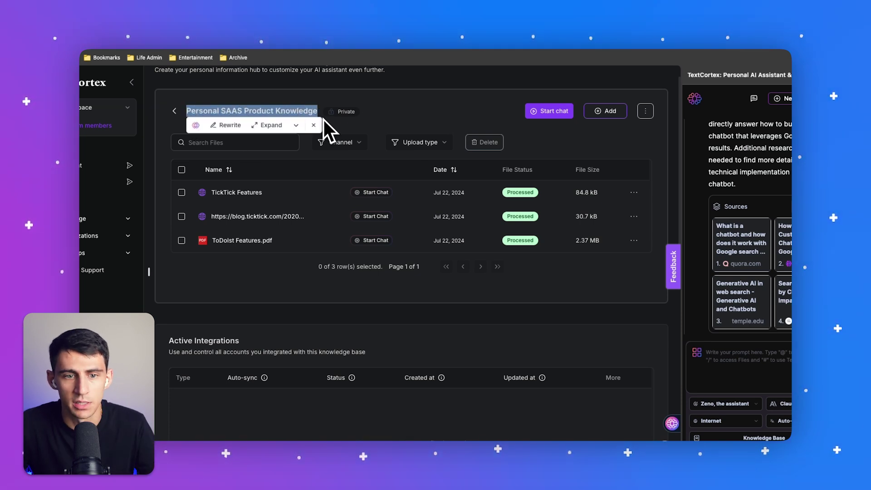
left_click(323, 120)
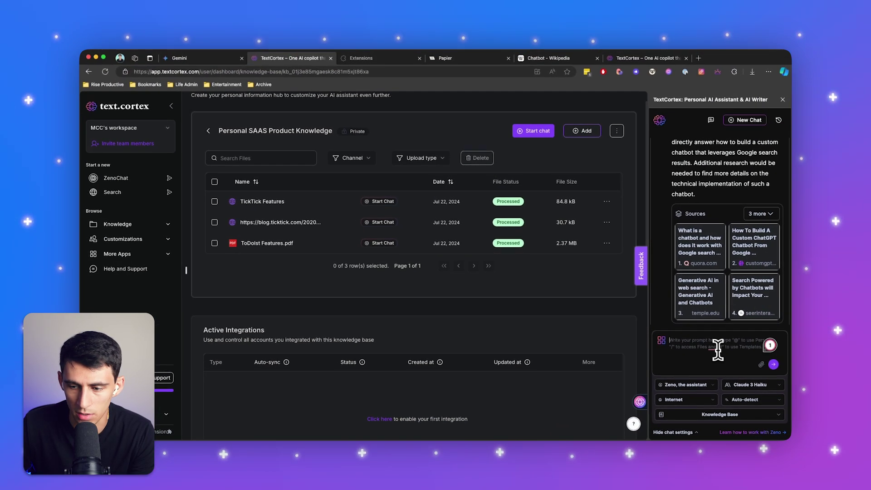
Open full-width ZenoChat, close the side panel, and attach the Personal SAAS Product Knowledge base.
left_click(129, 178)
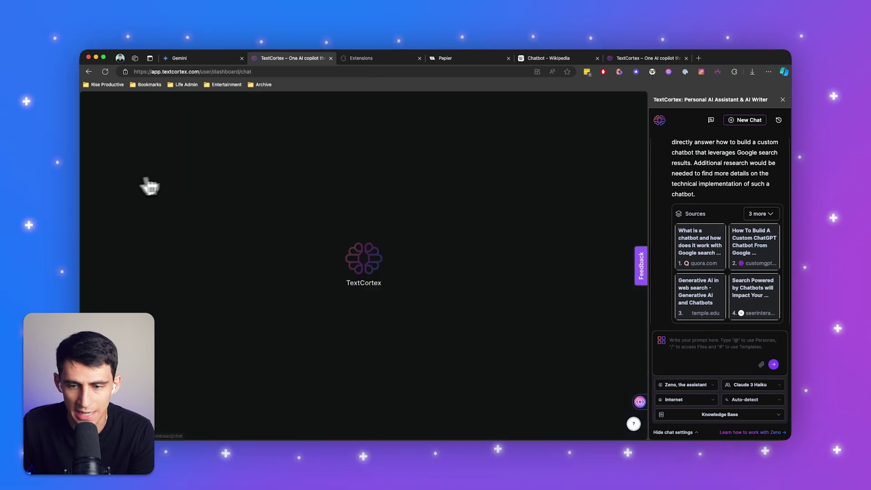
left_click(783, 99)
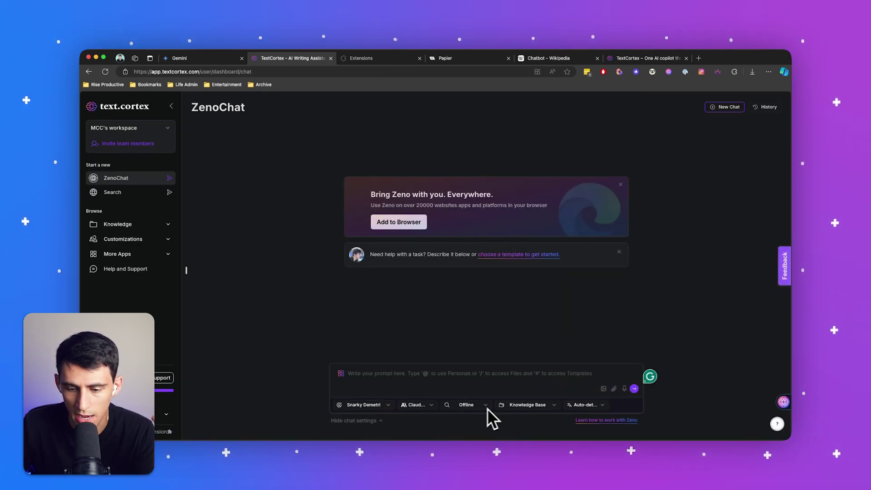
left_click(504, 406)
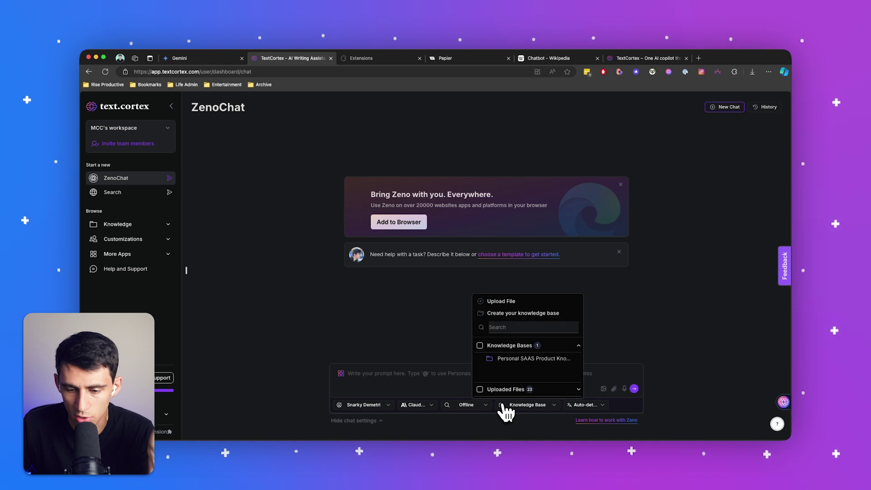
left_click(510, 357)
left_click(435, 370)
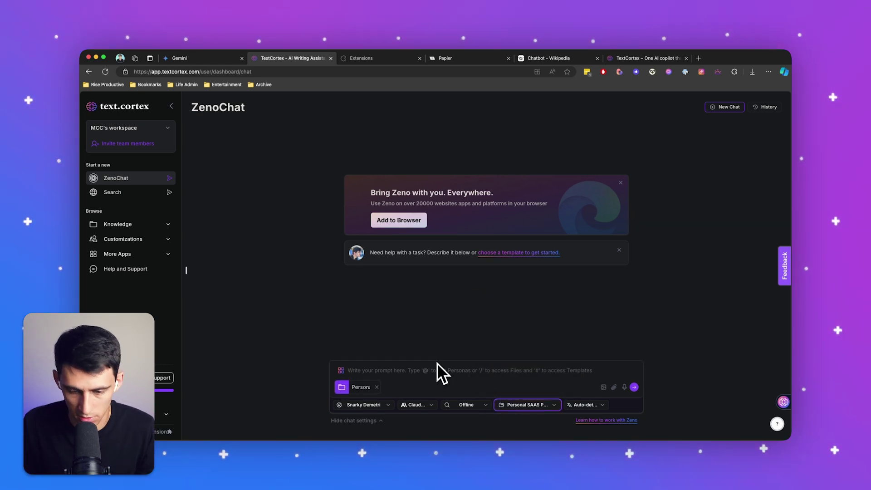
type("What rae")
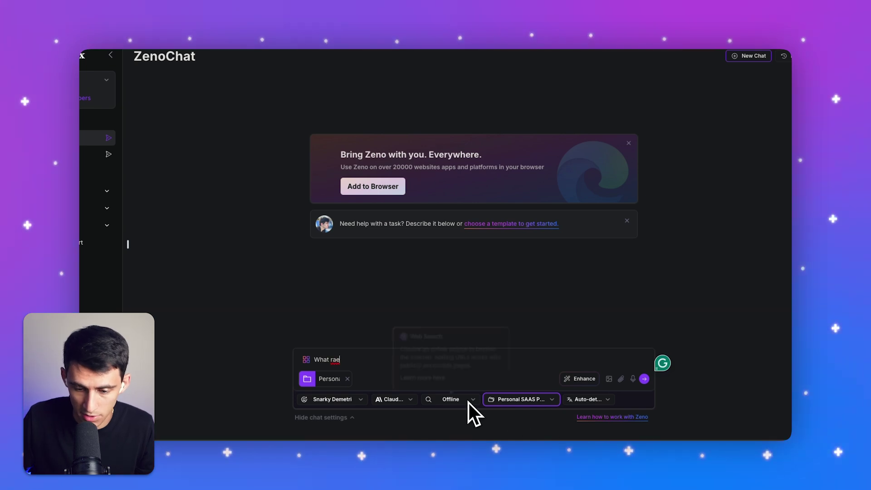
Send the TickTick top-features question with Internet search after fixing a typo, then turn Internet off.
left_click(423, 359)
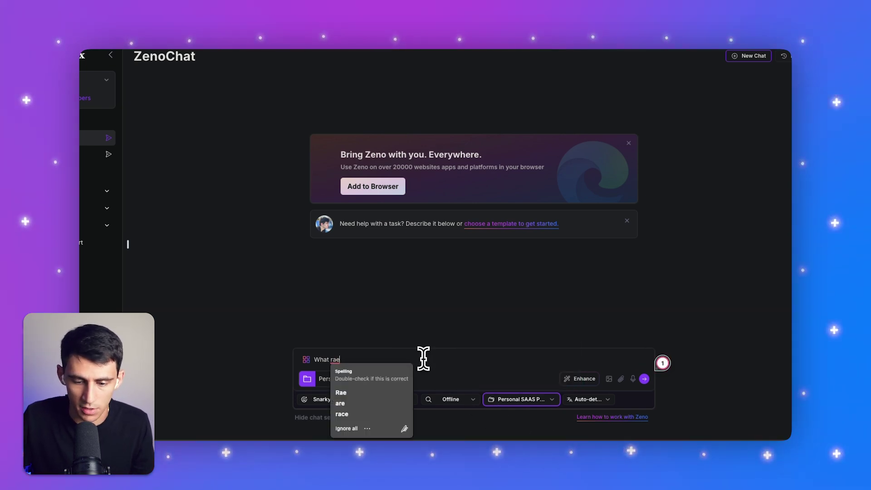
left_click(450, 400)
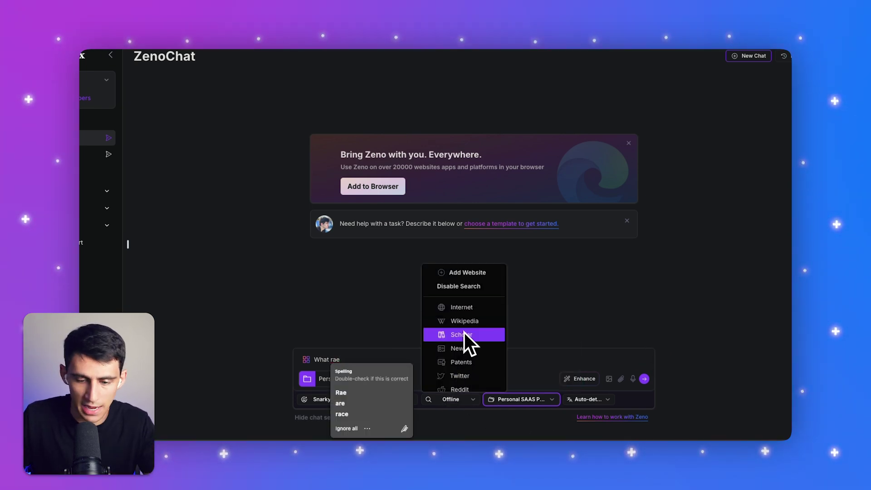
left_click(463, 306)
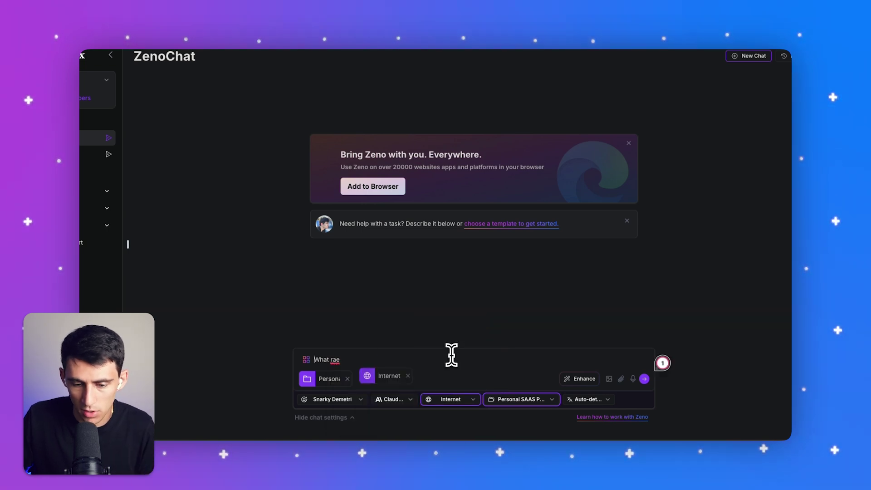
key("BackSpace")
key("BackSpace")
key("BackSpace")
type("are some of the top features of")
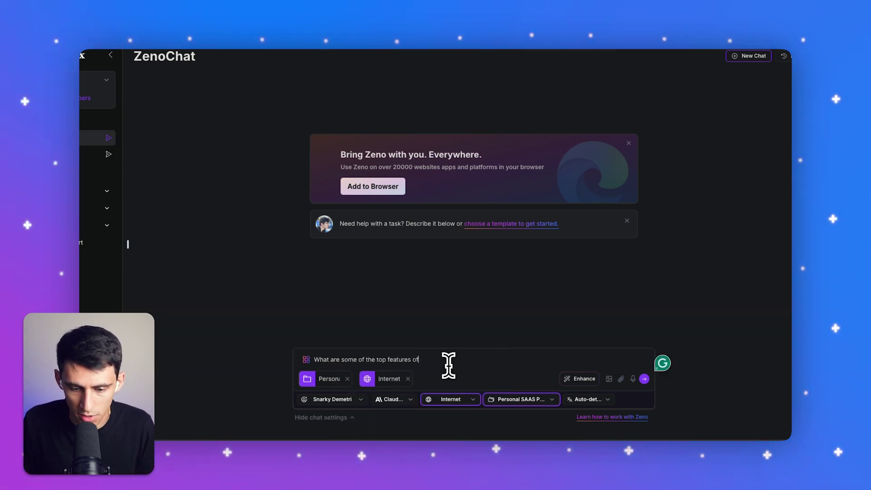
key("Return")
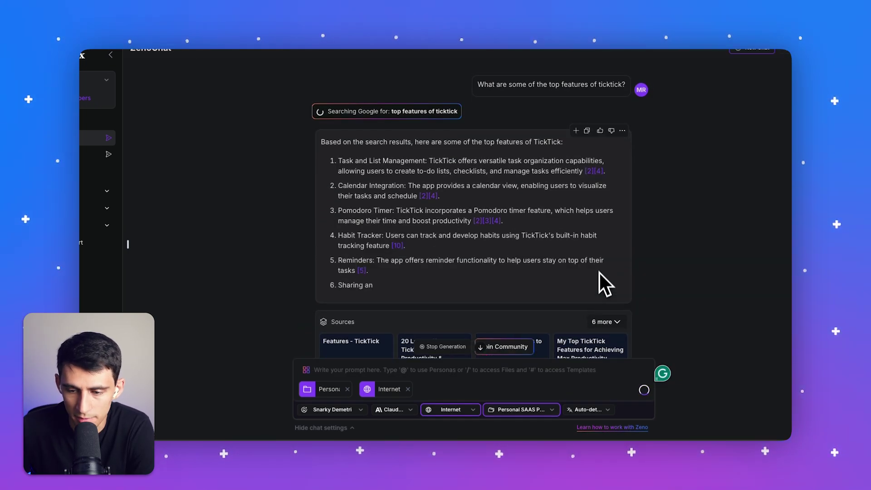
left_click(409, 388)
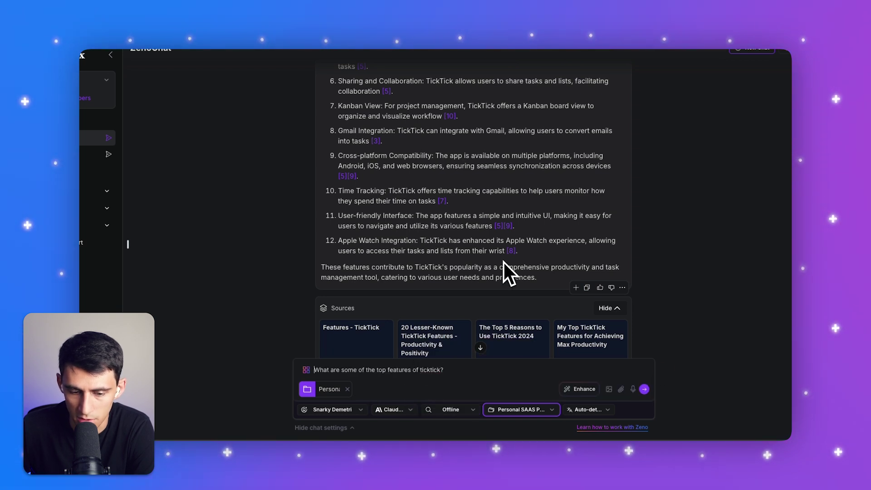
Resend the TickTick features question in Offline mode, answering from the knowledge base.
left_click(643, 388)
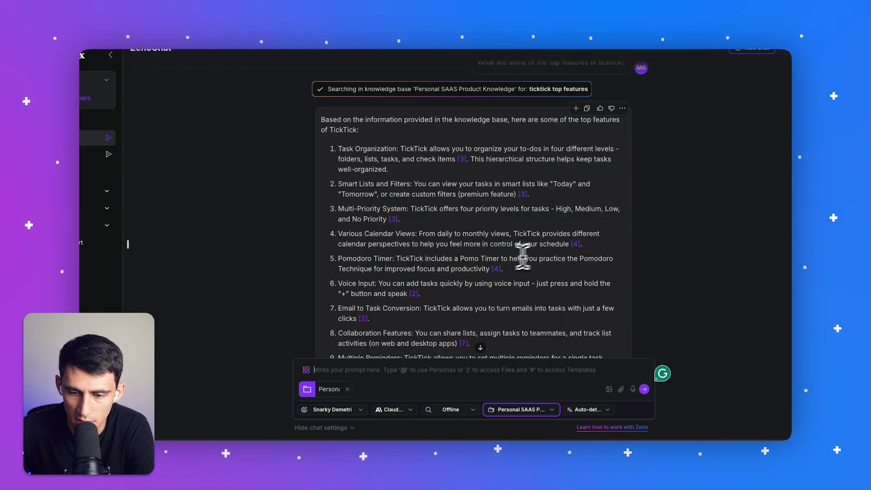
mouse_move(496, 269)
scroll(496, 264, "down", 1)
scroll(411, 257, "down", 5)
scroll(409, 212, "down", 2)
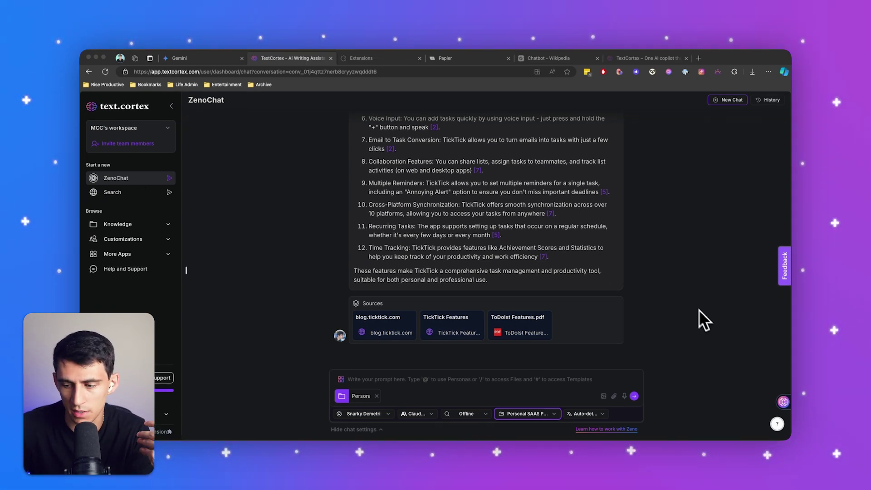
left_click(721, 361)
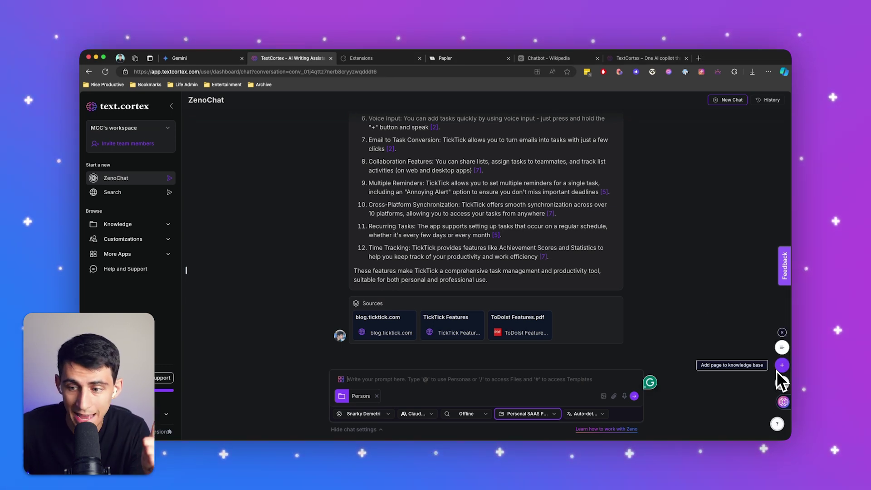
mouse_move(783, 402)
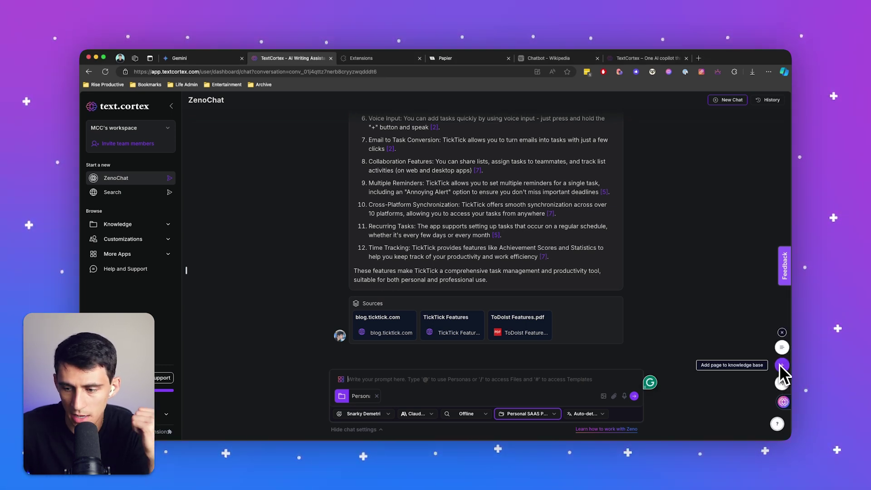
Add the Wikipedia Chatbot article to the Personal SAAS Product Knowledge base using the extension.
left_click(555, 58)
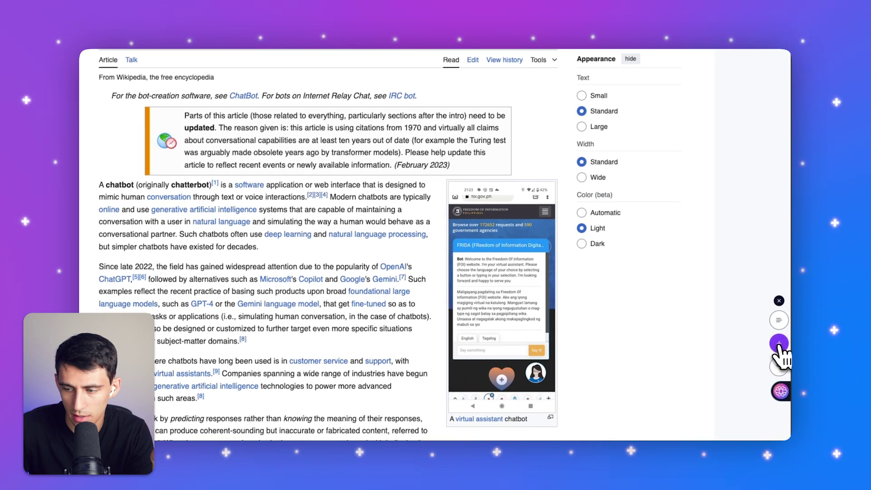
left_click(781, 344)
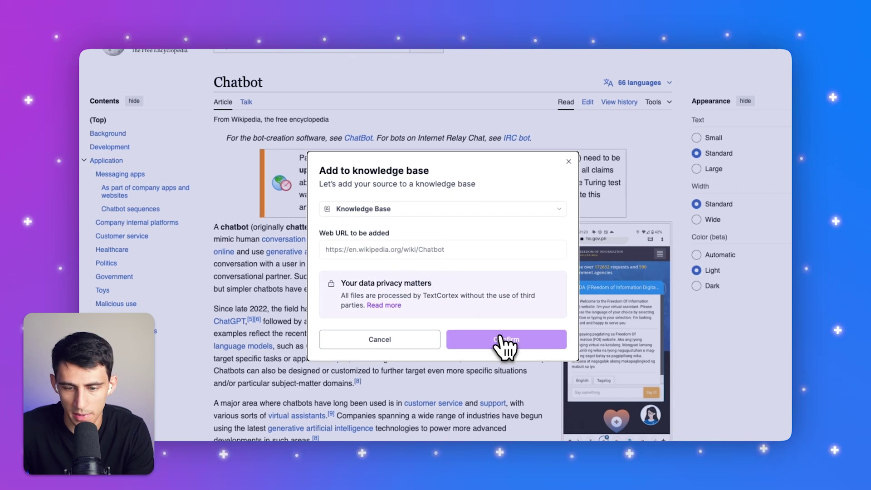
left_click(371, 209)
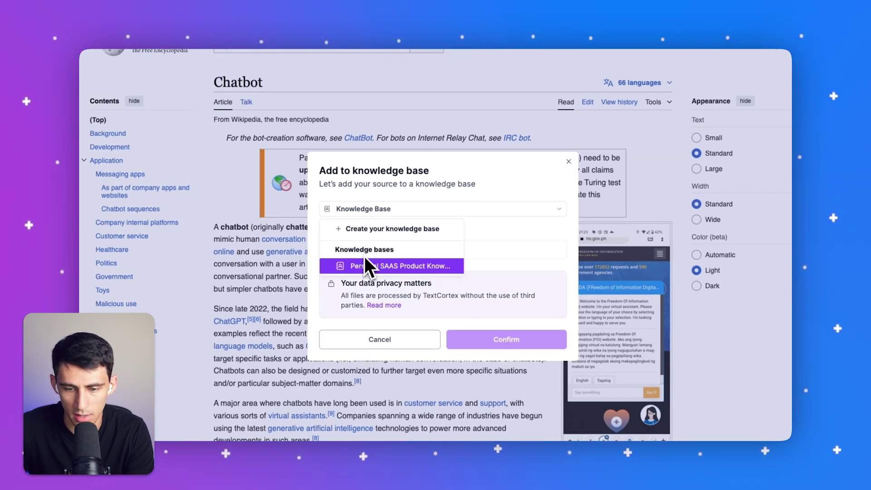
left_click(365, 267)
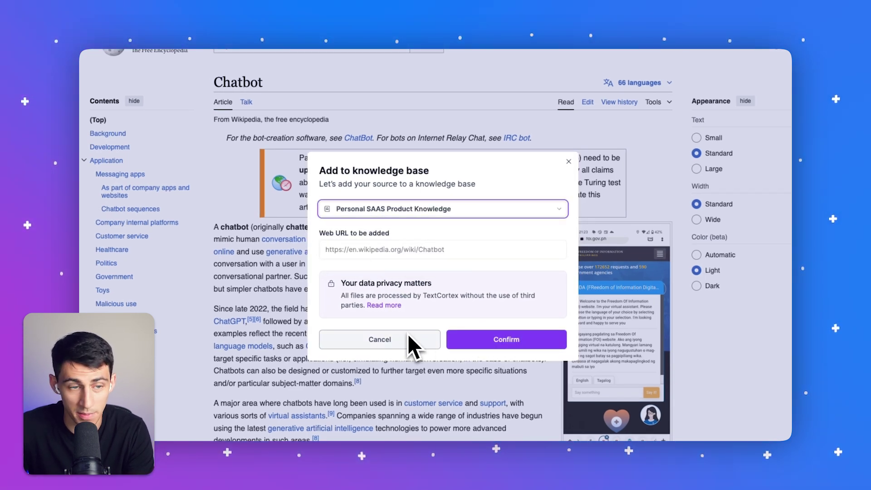
left_click(504, 339)
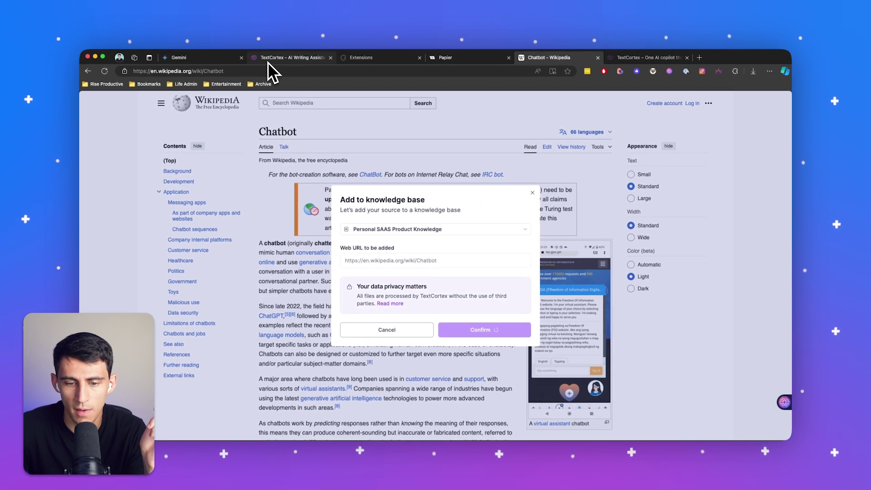
Open the Personal SAAS Product Knowledge sharing settings from Knowledge Bases, then close them.
left_click(268, 61)
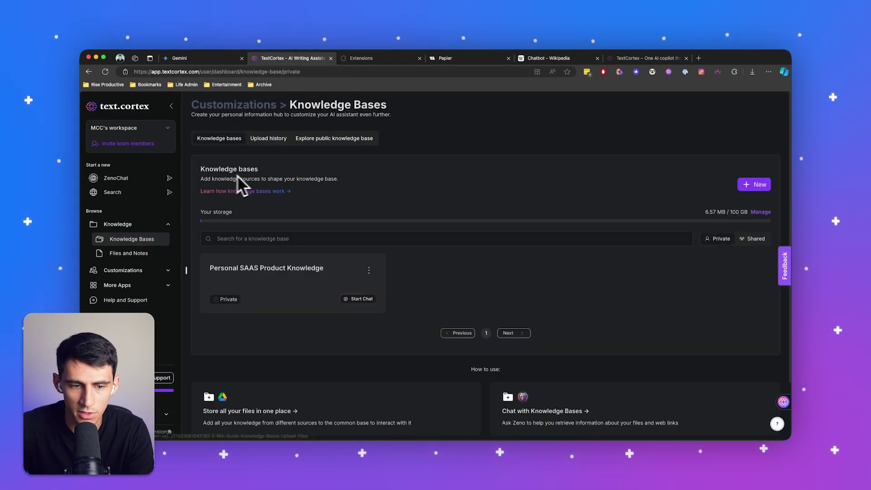
left_click(369, 270)
left_click(360, 238)
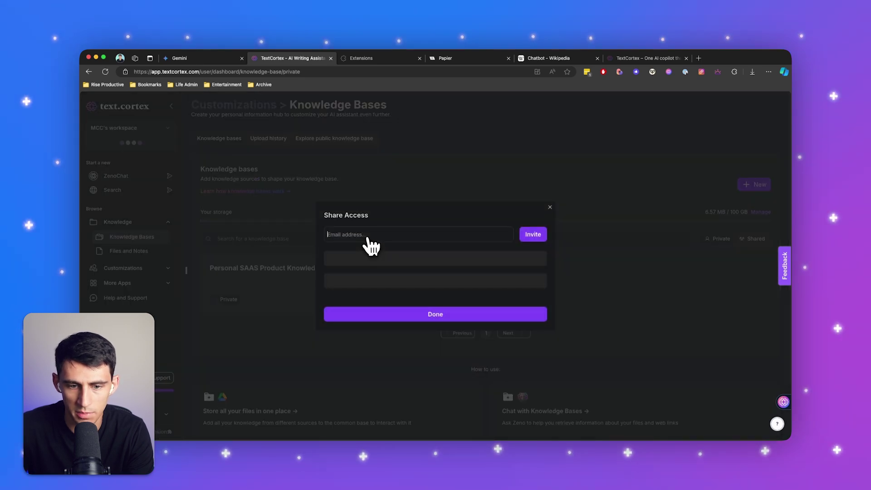
left_click(550, 208)
scroll(548, 225, "down", 1)
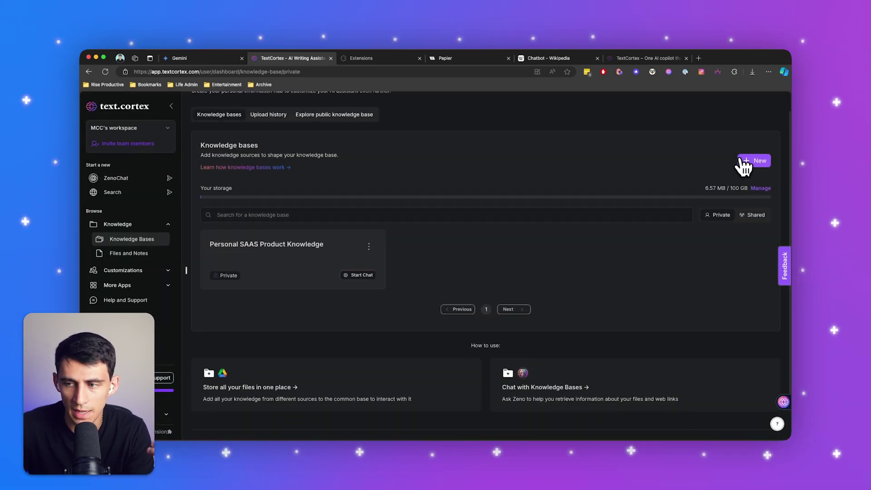
Check the knowledge bases shared with you, return to private ones, and reopen sharing.
left_click(756, 216)
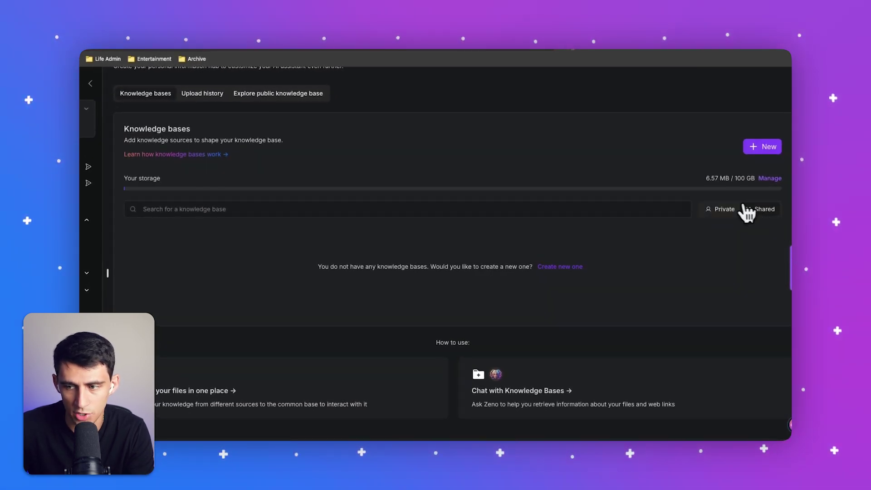
left_click(724, 209)
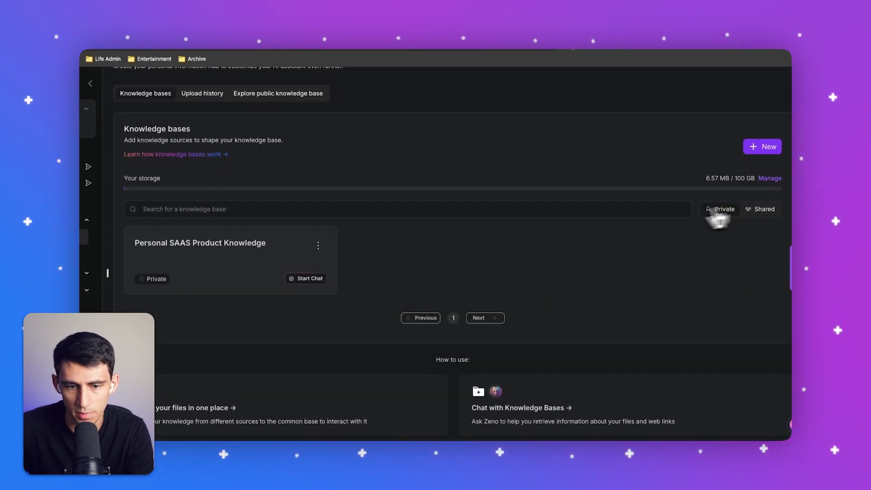
left_click(319, 245)
left_click(309, 211)
Send the sharing invitation for the Personal SAAS Product Knowledge base.
left_click(508, 231)
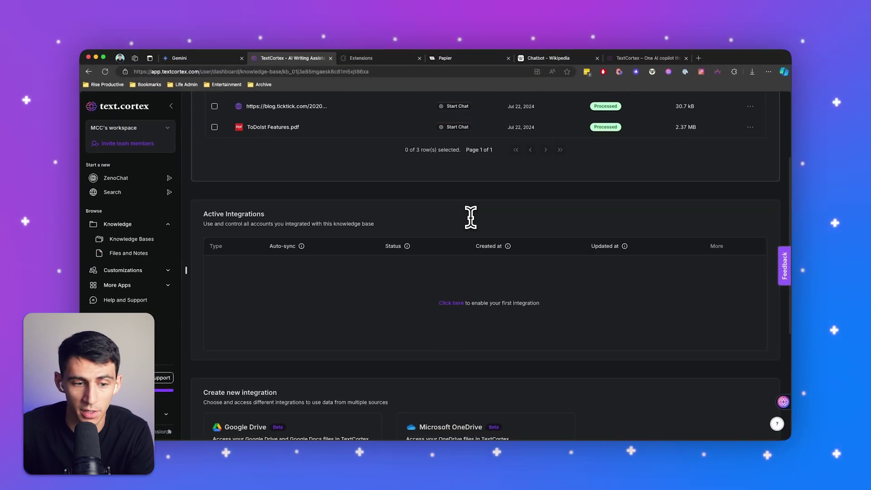
scroll(469, 216, "down", 5)
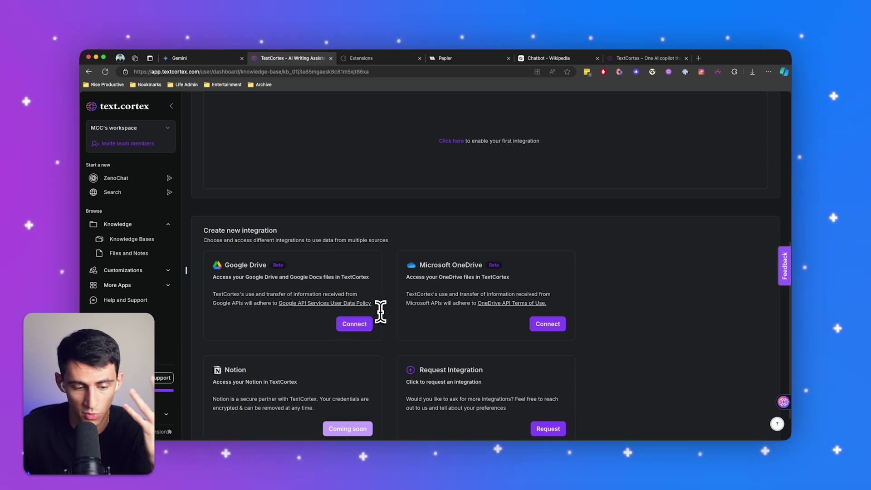
scroll(409, 288, "down", 1)
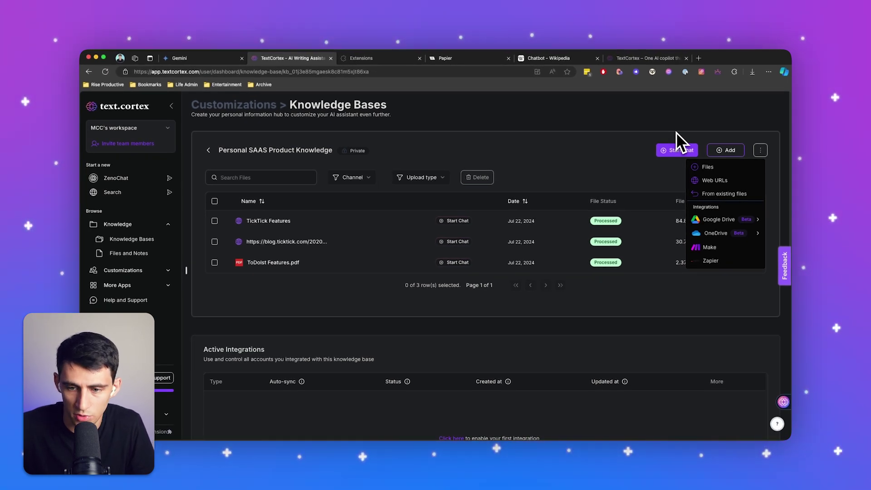
Dismiss the files, web URLs and integrations add menu by clicking an empty spot.
left_click(676, 132)
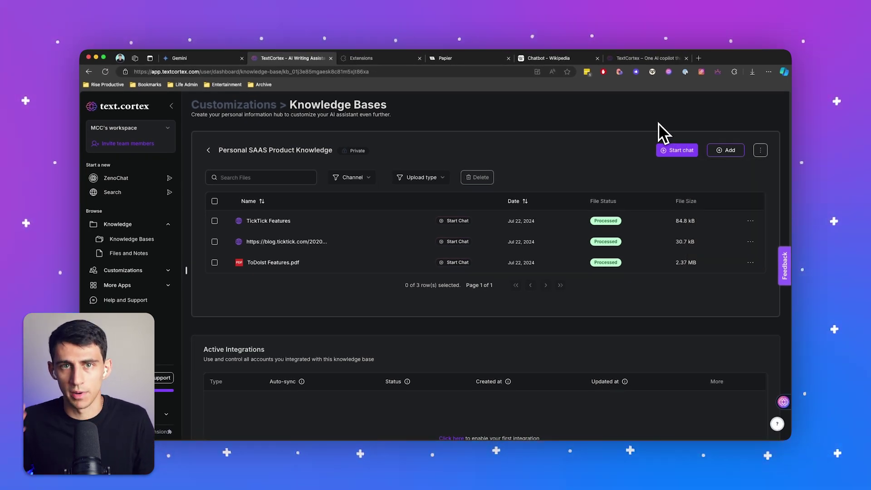